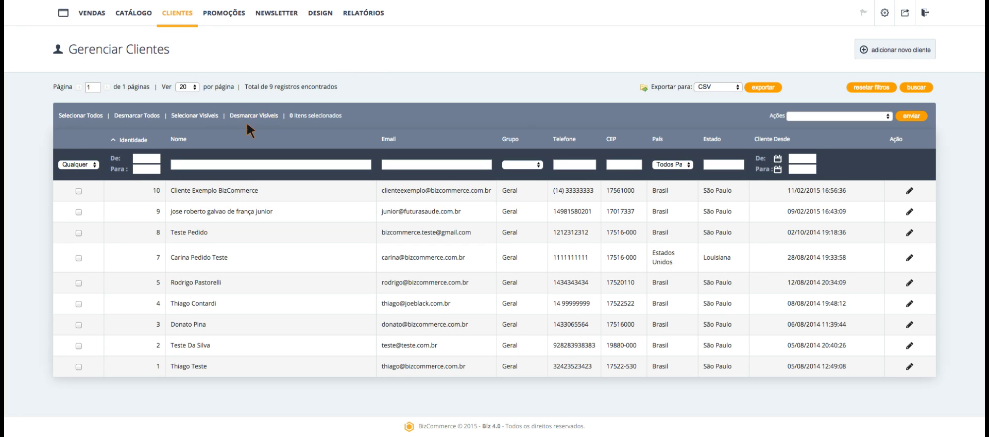
# Open the example customer's record and expand its recent orders, showing one R$1,99 order.
pyautogui.moveTo(182, 13)
pyautogui.click(84, 197)
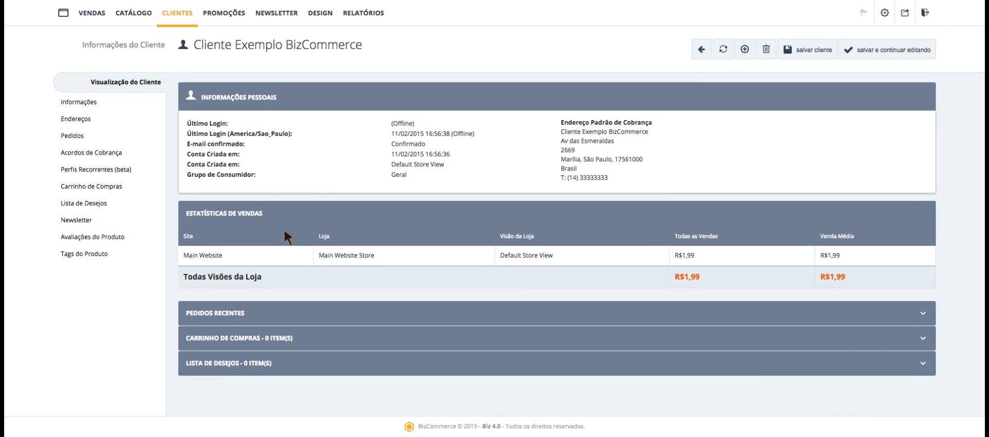
pyautogui.click(227, 317)
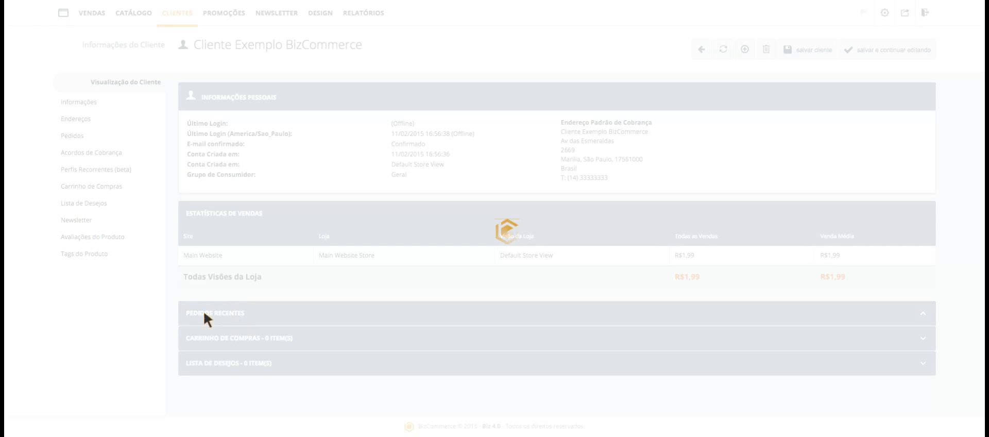
# Expand the shopping cart and wishlist sections, both empty, and review the overview.
pyautogui.scroll(-2, 170, 267)
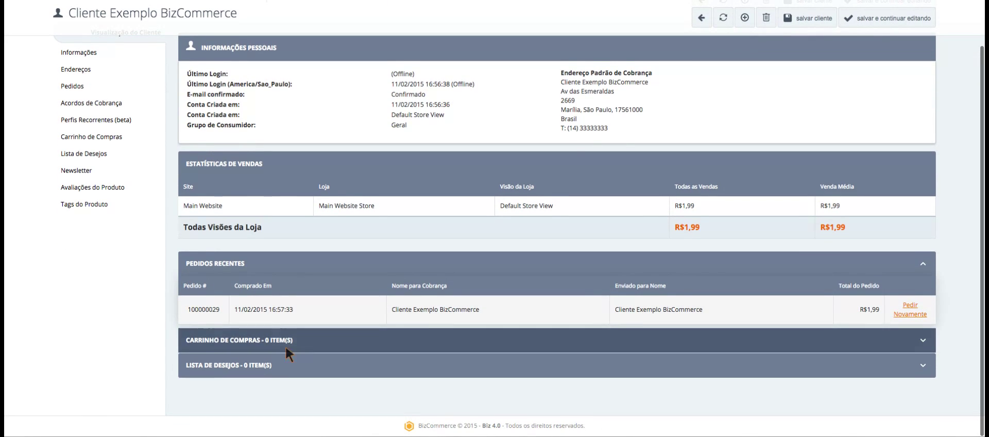
pyautogui.click(300, 339)
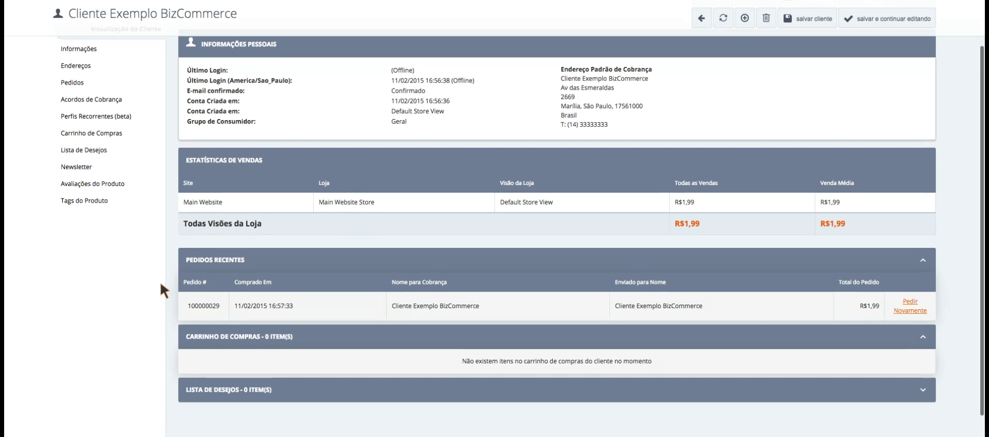
pyautogui.scroll(-1, 160, 288)
pyautogui.click(307, 367)
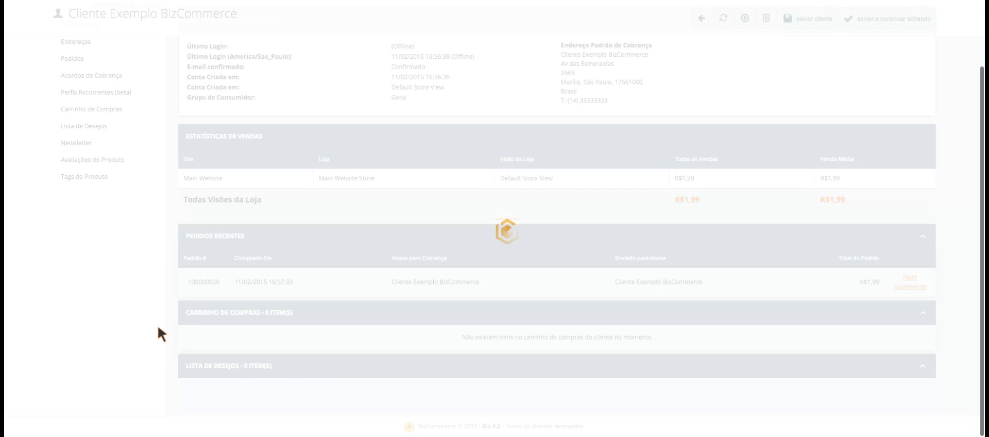
pyautogui.scroll(-1, 148, 278)
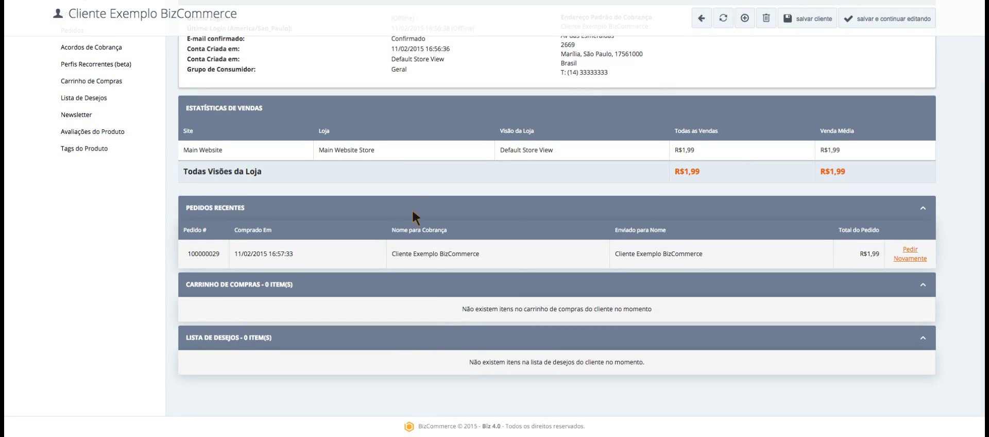
pyautogui.scroll(4, 412, 216)
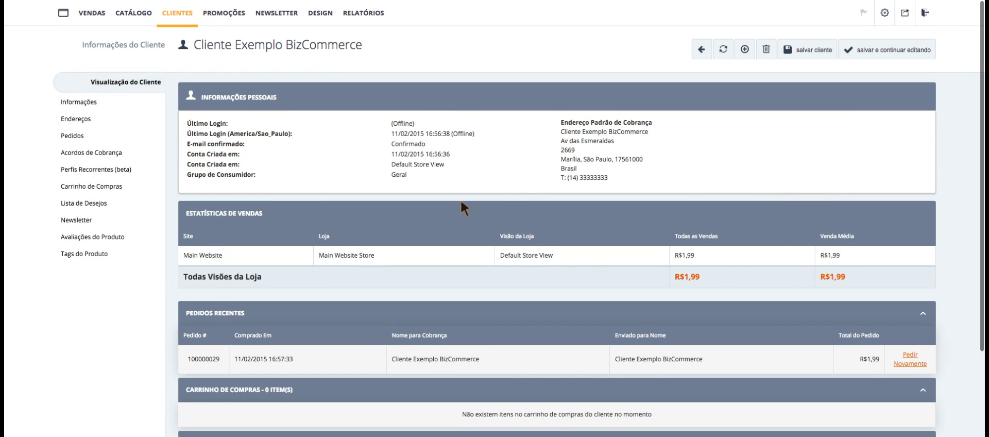
pyautogui.scroll(-5, 460, 200)
pyautogui.scroll(4, 515, 208)
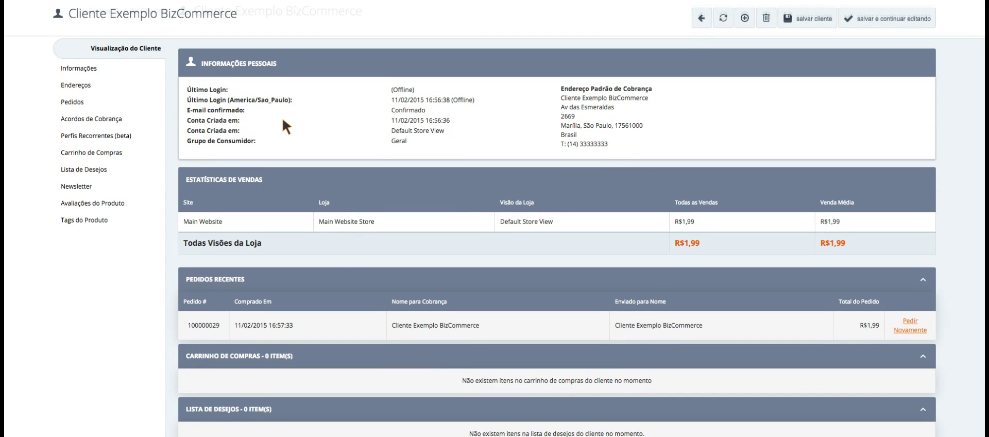
pyautogui.scroll(1, 304, 128)
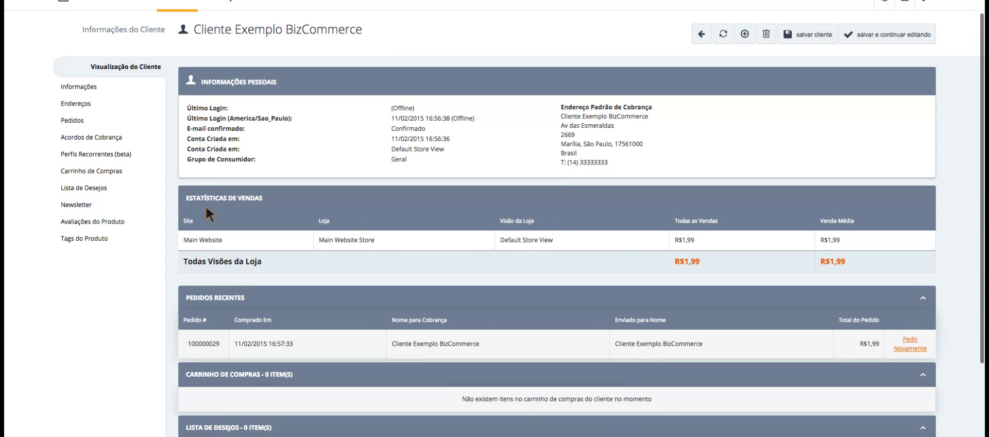
pyautogui.scroll(-1, 55, 169)
pyautogui.scroll(2, 31, 168)
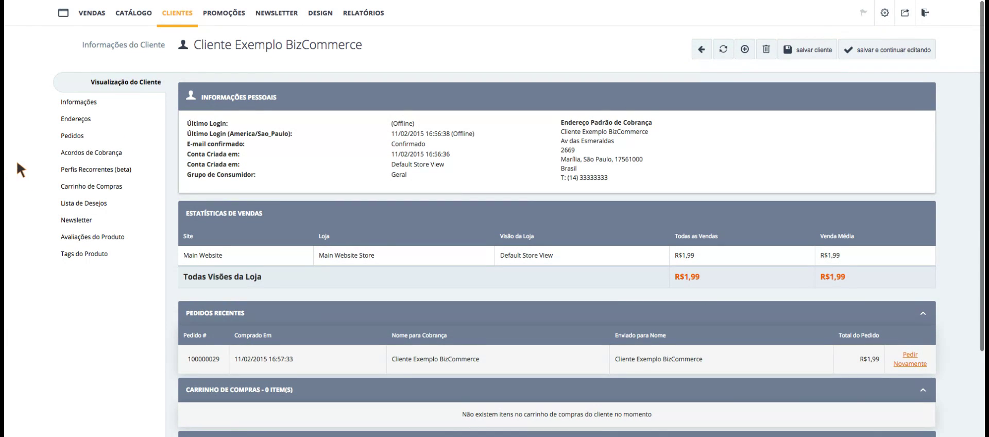
# Show the account information form: Main Website, Default Store View, customer group Geral.
pyautogui.click(84, 101)
pyautogui.scroll(-3, 178, 146)
pyautogui.scroll(3, 222, 195)
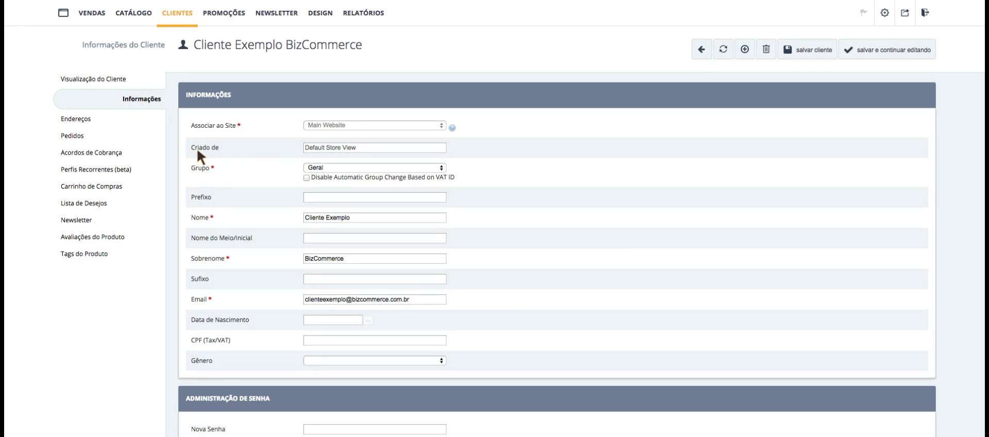
pyautogui.moveTo(195, 147); pyautogui.dragTo(331, 157)
pyautogui.click(336, 160)
pyautogui.scroll(-1, 157, 193)
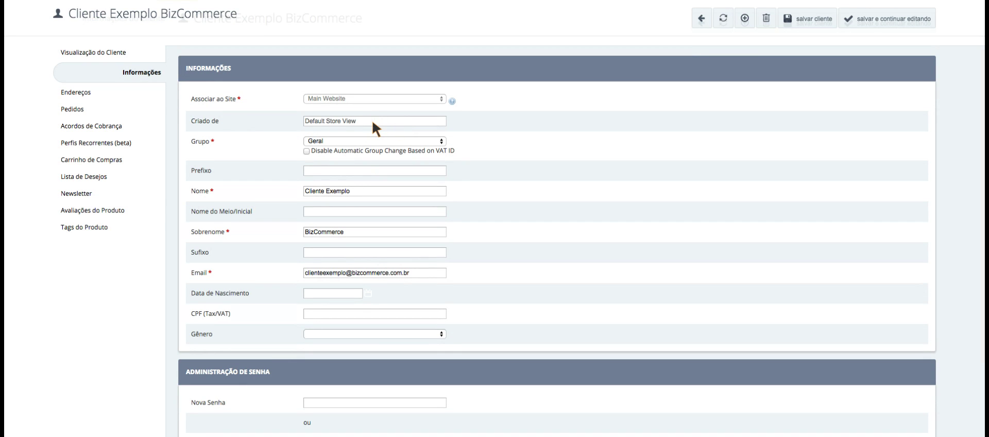
pyautogui.scroll(1, 372, 122)
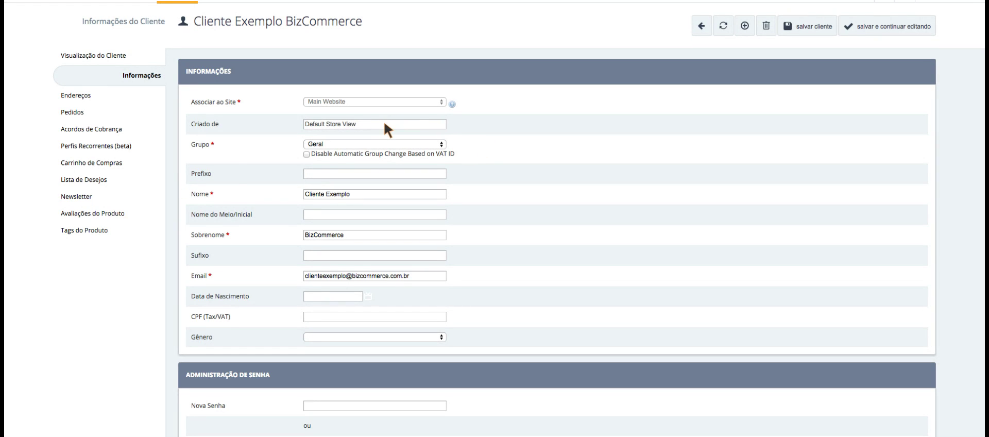
pyautogui.scroll(-1, 203, 165)
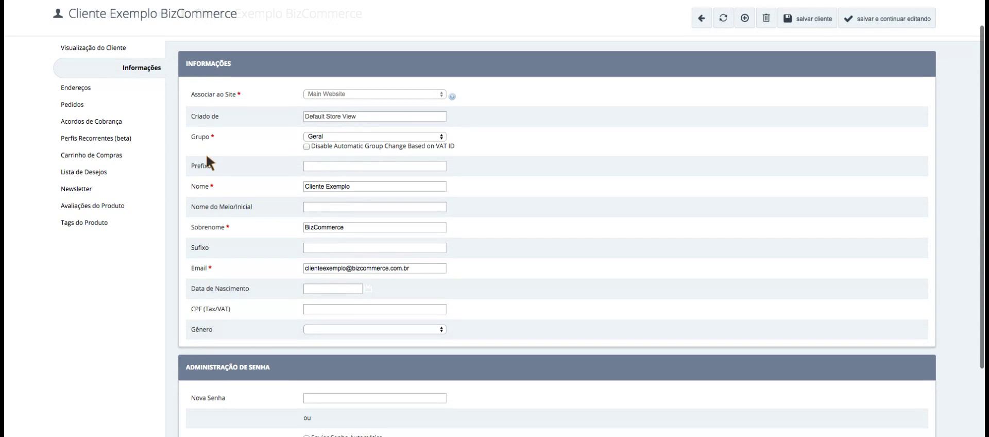
pyautogui.click(198, 135)
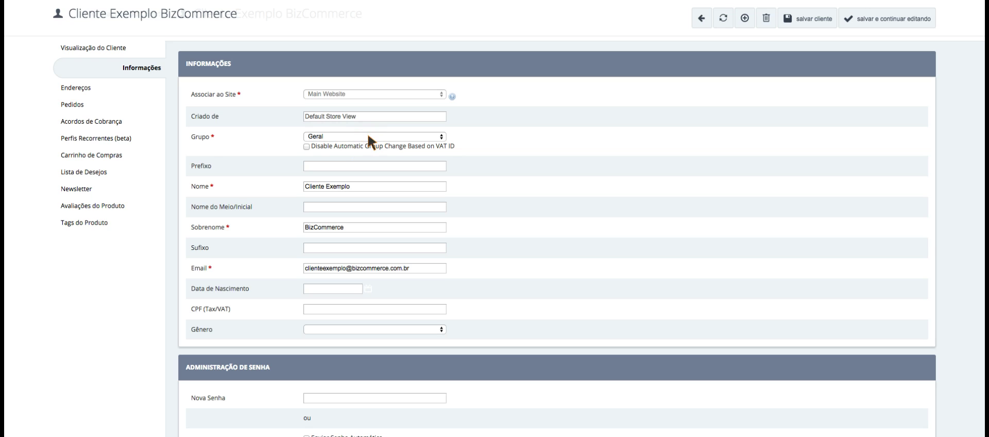
# Choose Geral in the Grupo dropdown of the customer's information form.
pyautogui.click(342, 135)
pyautogui.scroll(-1, 250, 140)
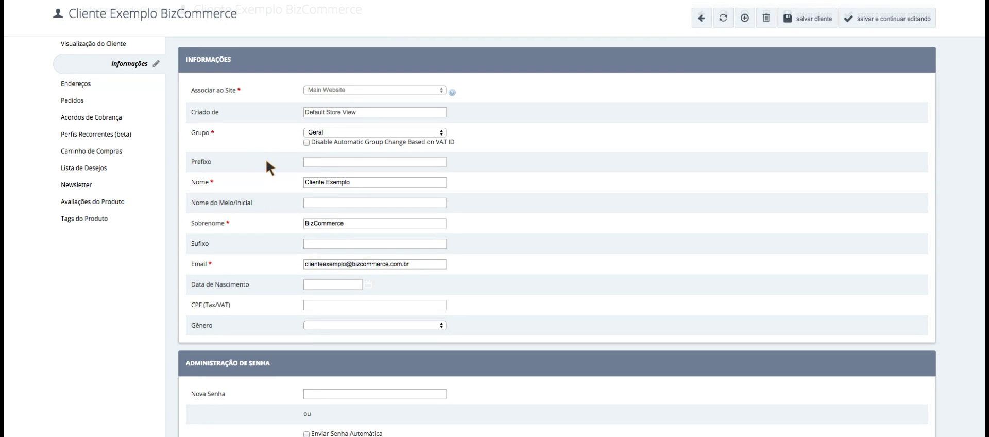
pyautogui.scroll(-2, 316, 144)
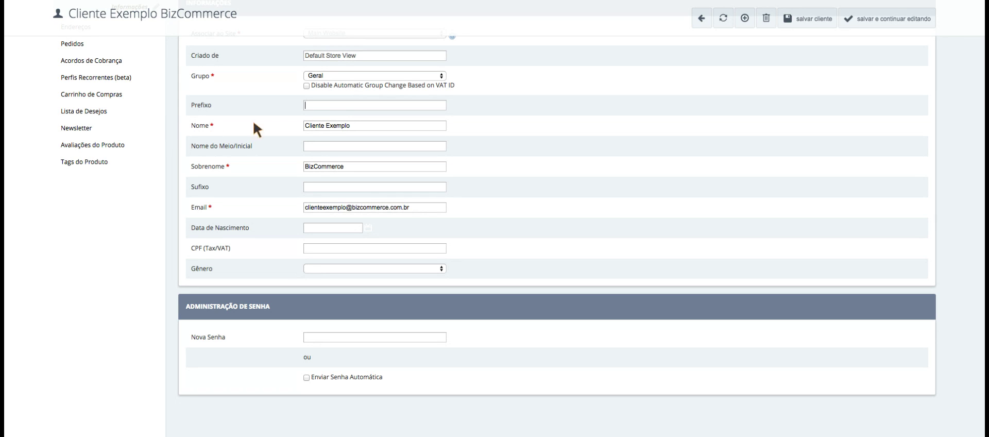
pyautogui.moveTo(363, 125); pyautogui.dragTo(289, 125)
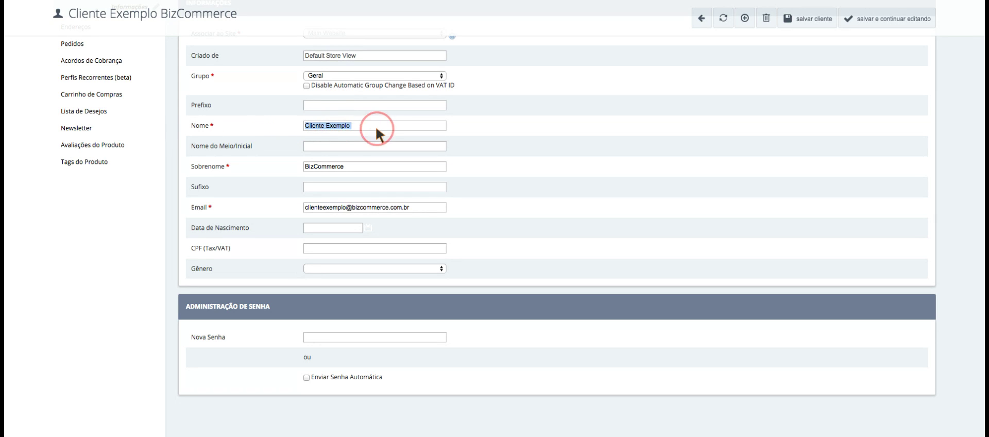
pyautogui.click(339, 105)
pyautogui.scroll(-1, 290, 108)
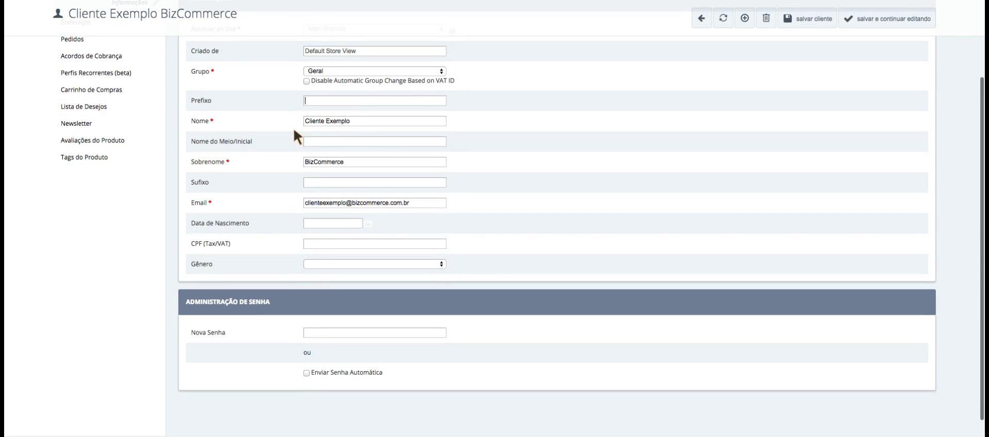
pyautogui.doubleClick(324, 121)
pyautogui.click(373, 125)
pyautogui.doubleClick(368, 124)
pyautogui.click(369, 124)
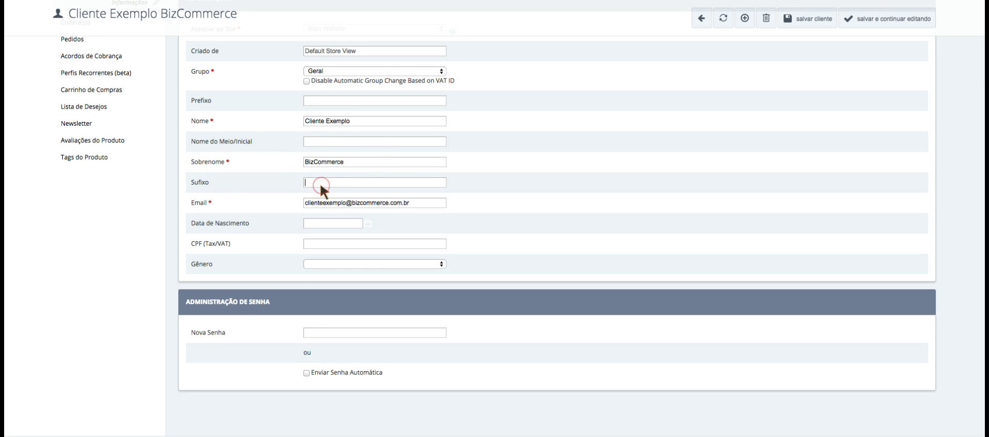
pyautogui.scroll(-1, 172, 168)
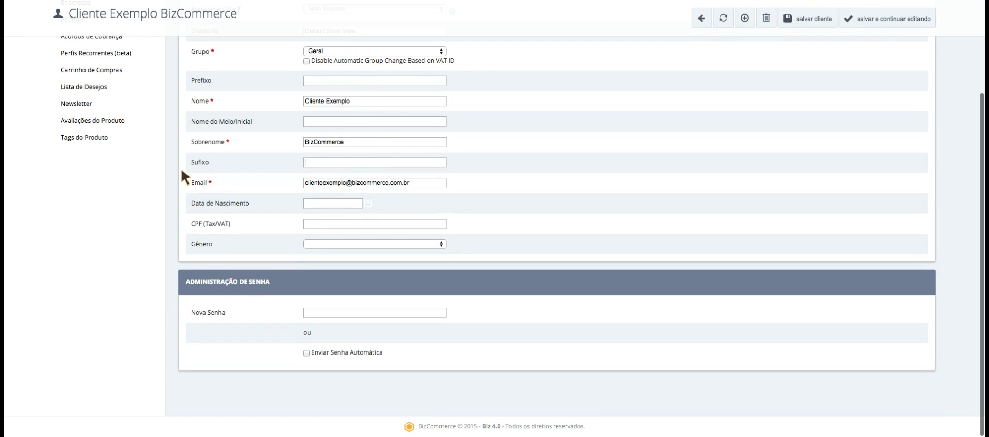
pyautogui.scroll(1, 150, 189)
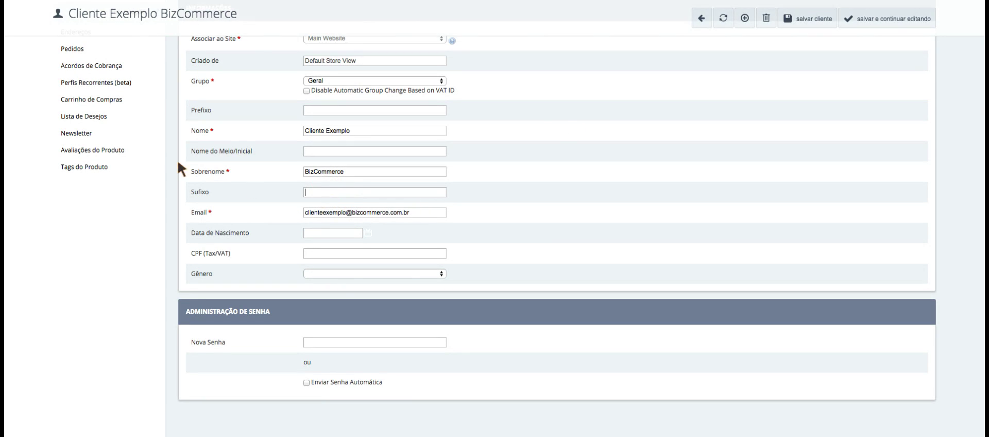
pyautogui.scroll(-1, 151, 190)
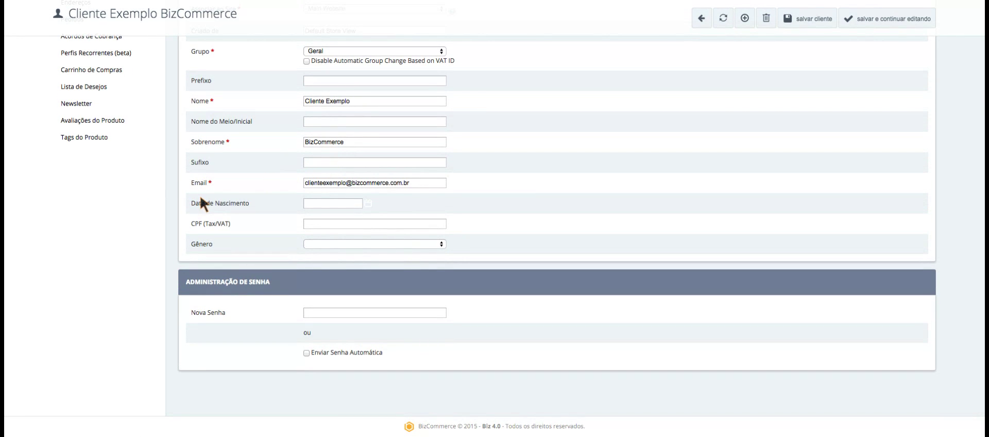
pyautogui.tripleClick(423, 181)
pyautogui.click(421, 182)
pyautogui.tripleClick(419, 181)
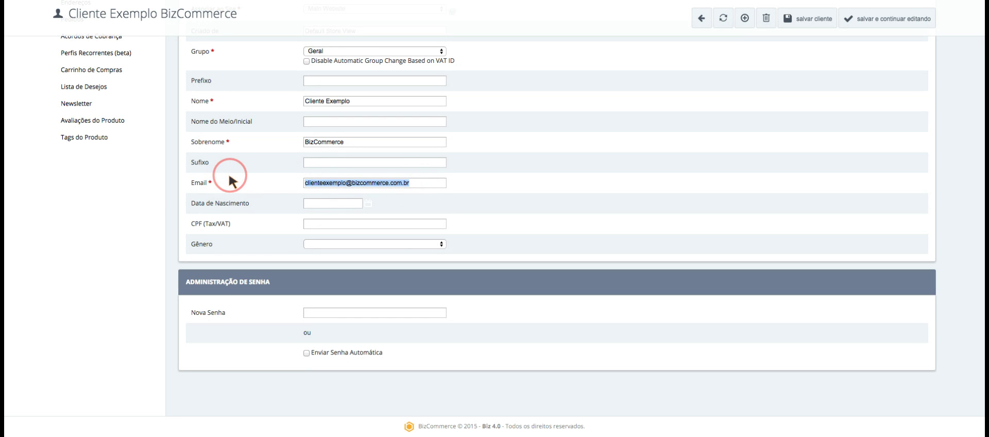
pyautogui.click(422, 181)
pyautogui.click(225, 185)
pyautogui.click(419, 184)
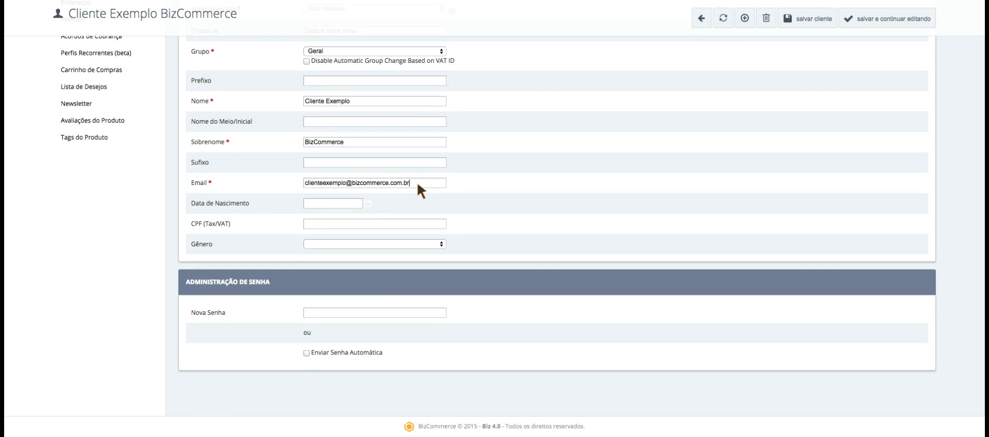
pyautogui.click(321, 201)
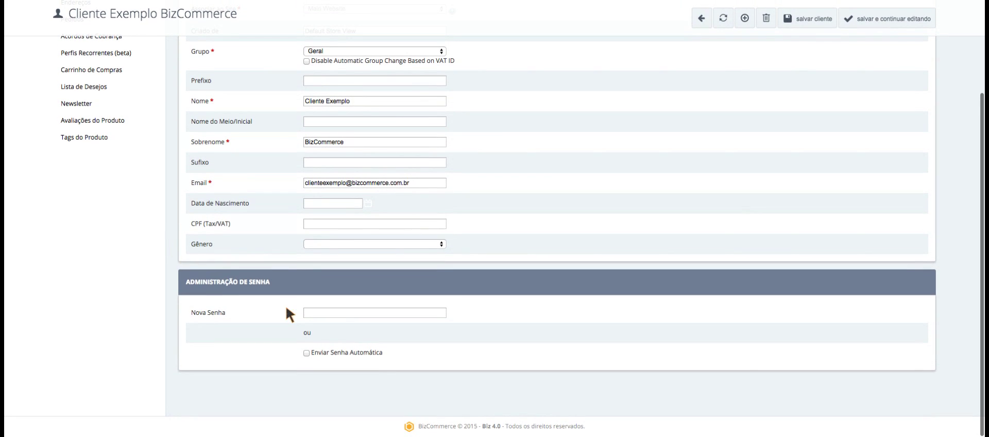
# Type and delete a new password, and toggle automatic password sending on and off.
pyautogui.click(344, 314)
pyautogui.scroll(-1, 127, 291)
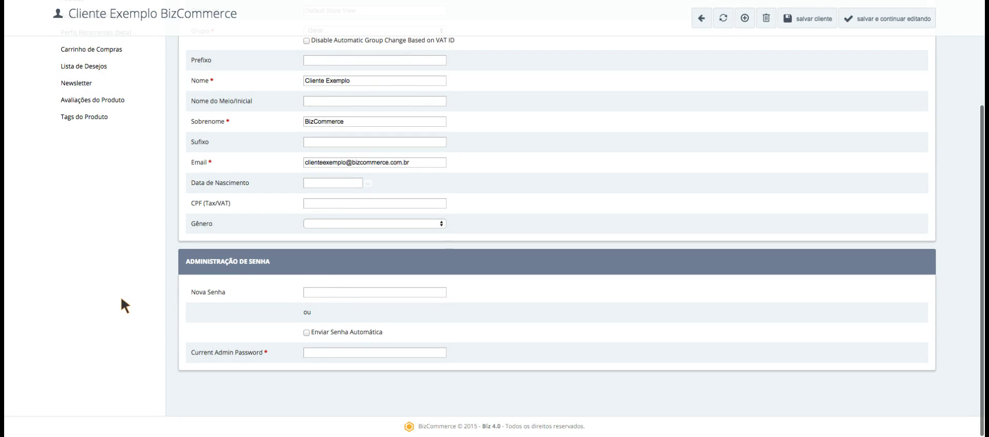
pyautogui.write('novasenha')
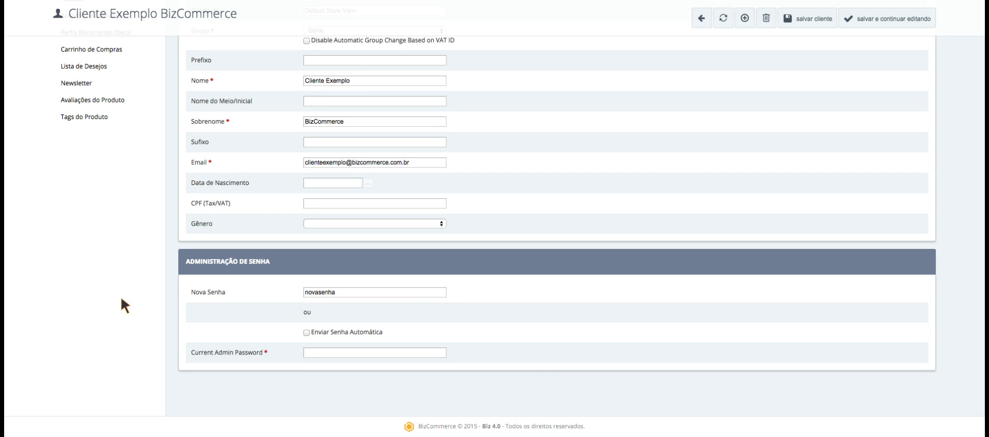
pyautogui.moveTo(348, 292); pyautogui.dragTo(269, 304)
pyautogui.click(357, 291)
pyautogui.scroll(-1, 355, 292)
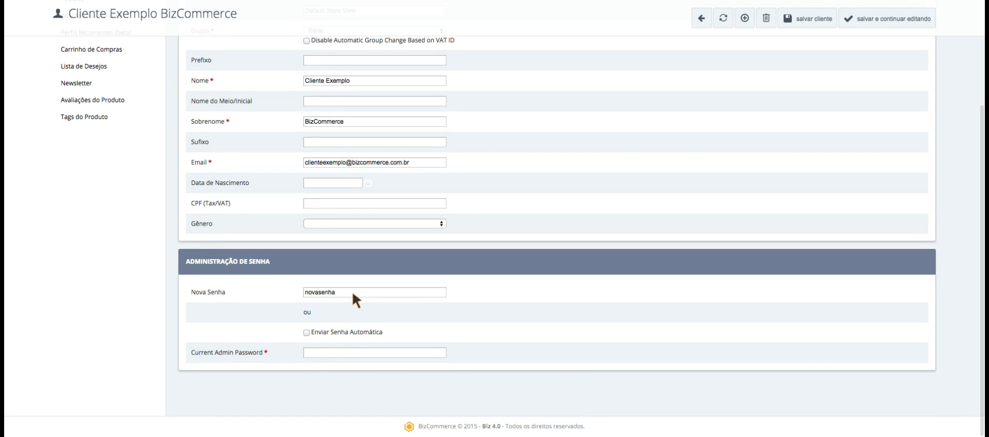
pyautogui.moveTo(340, 292)
pyautogui.mouseDown()
pyautogui.moveTo(242, 289)
pyautogui.moveTo(344, 290)
pyautogui.mouseUp()
pyautogui.press('BackSpace')
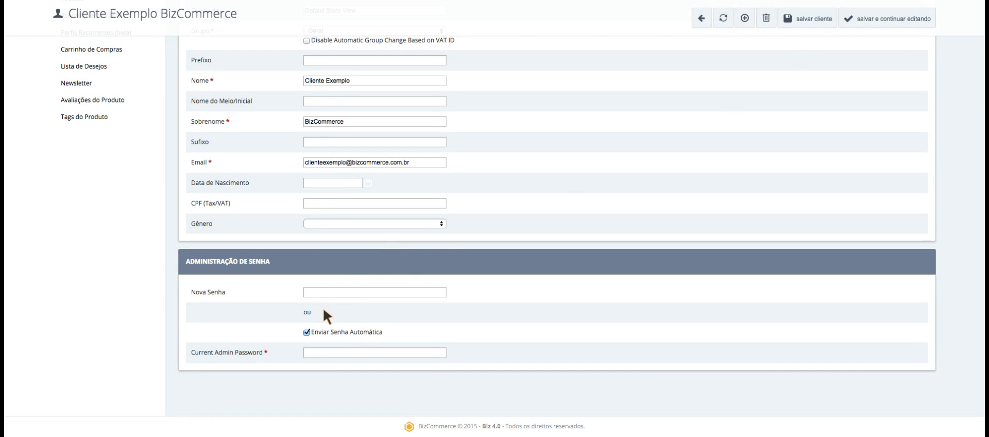
pyautogui.moveTo(411, 163); pyautogui.dragTo(248, 162)
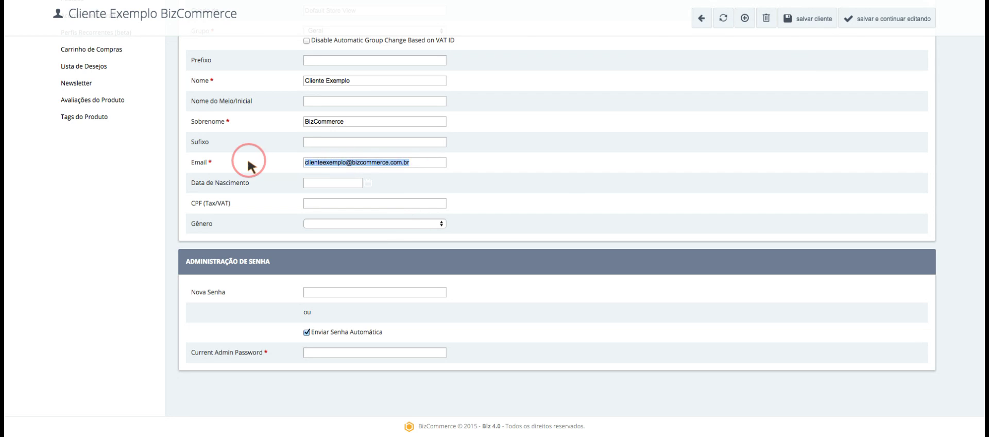
pyautogui.click(306, 332)
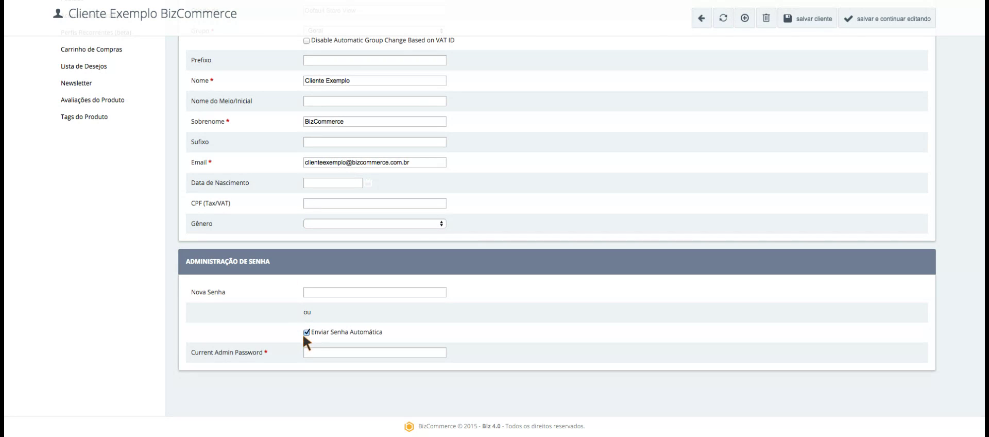
pyautogui.click(307, 331)
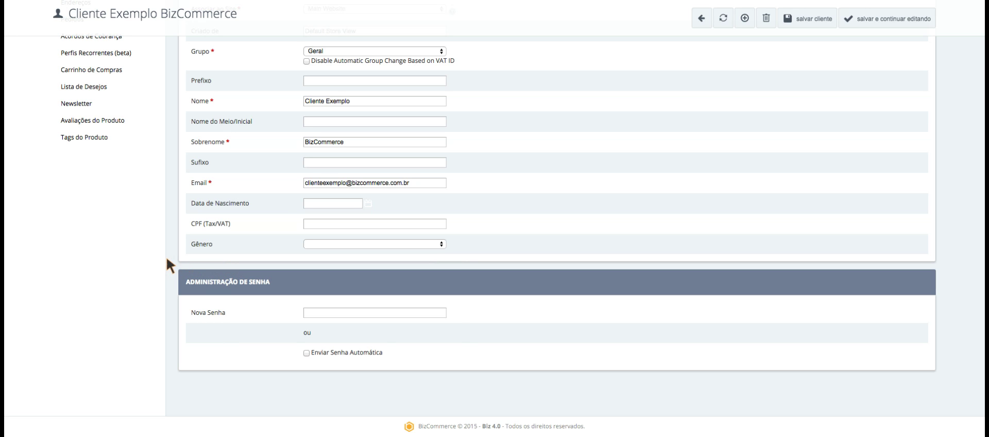
# Open the customer's addresses, showing one Brazilian default billing and shipping address.
pyautogui.scroll(1, 418, 98)
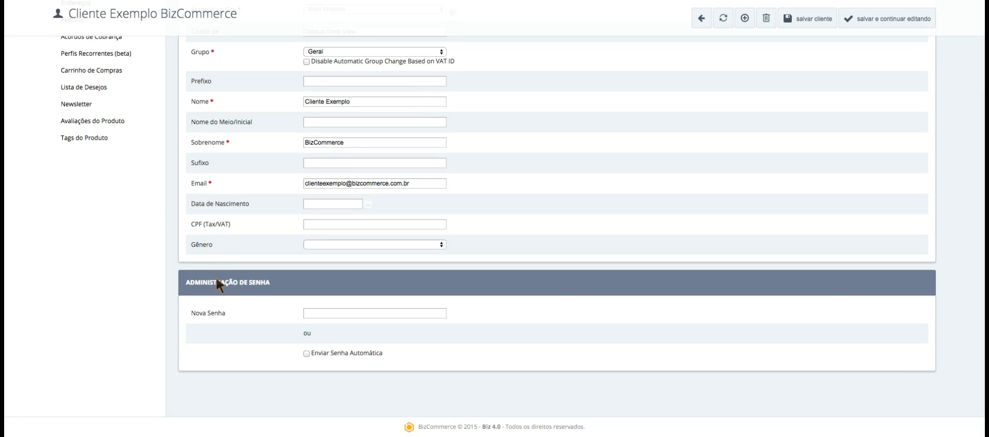
pyautogui.scroll(3, 217, 283)
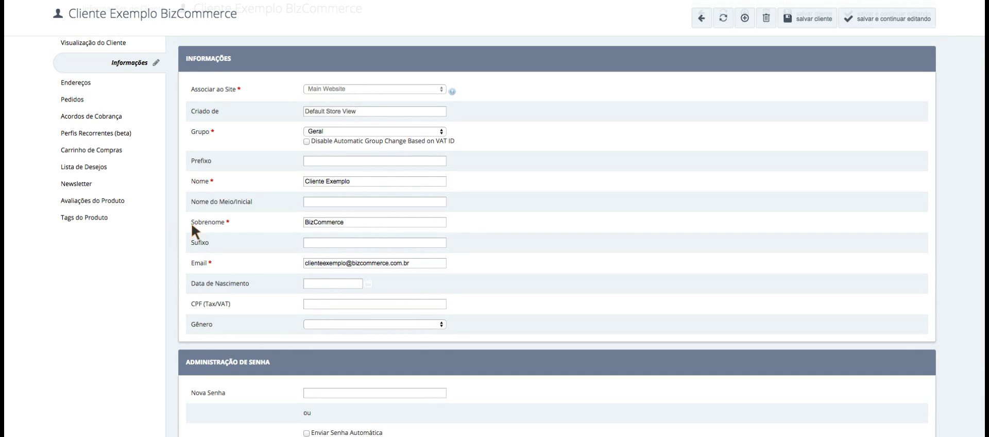
pyautogui.scroll(-3, 206, 229)
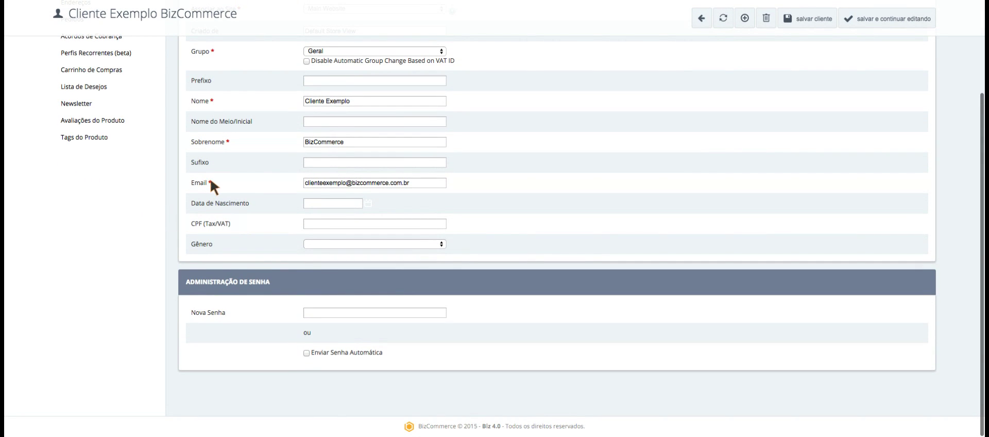
pyautogui.scroll(4, 98, 196)
pyautogui.click(103, 116)
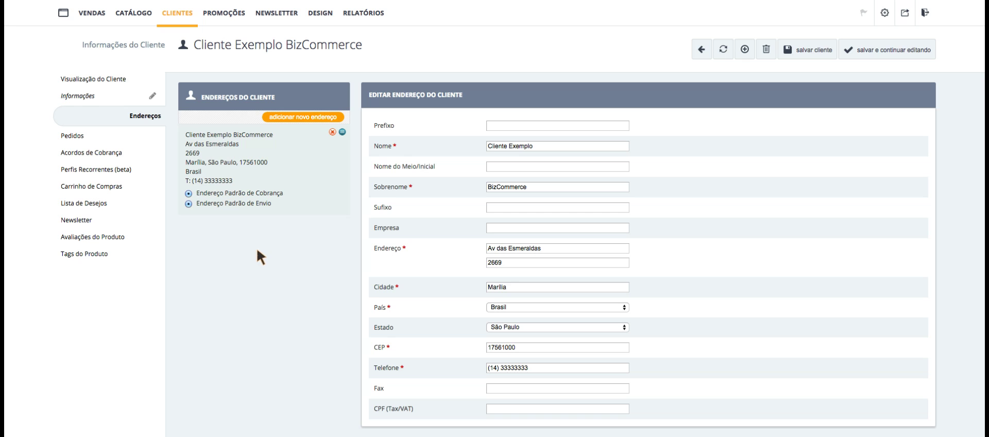
pyautogui.scroll(-1, 277, 246)
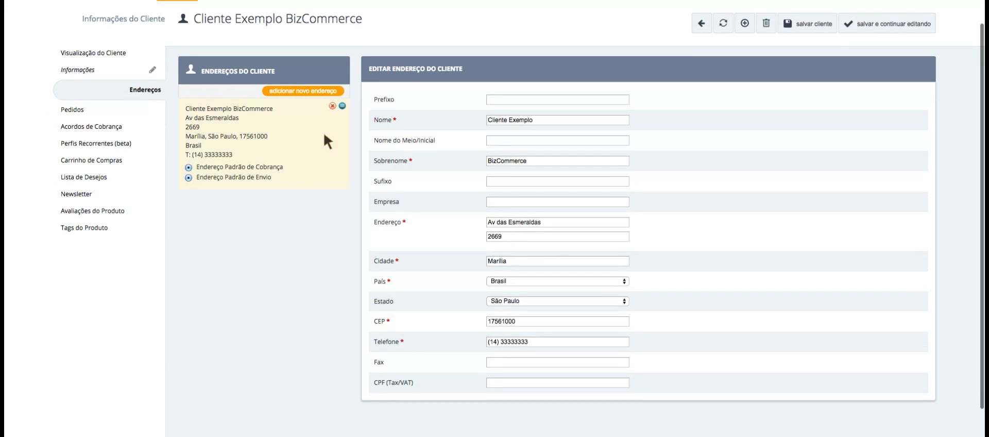
pyautogui.click(530, 236)
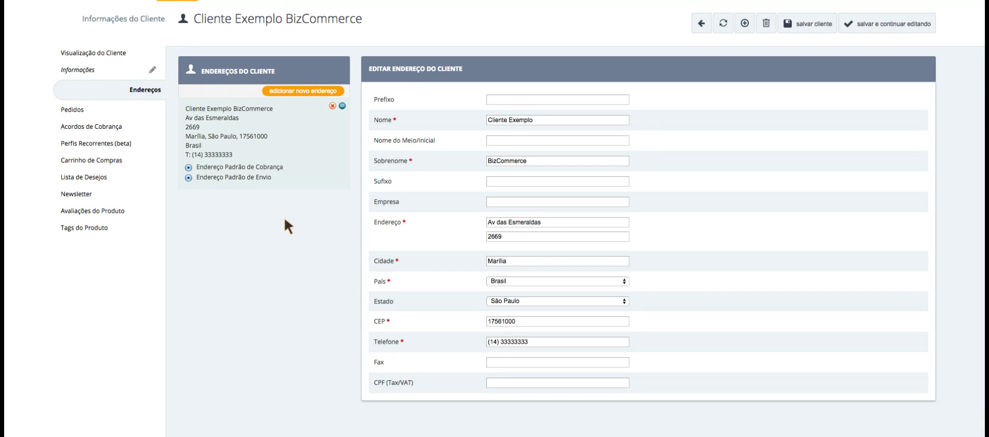
# Add a new default shipping address, then view the orders list with one R$1,99 order.
pyautogui.click(310, 88)
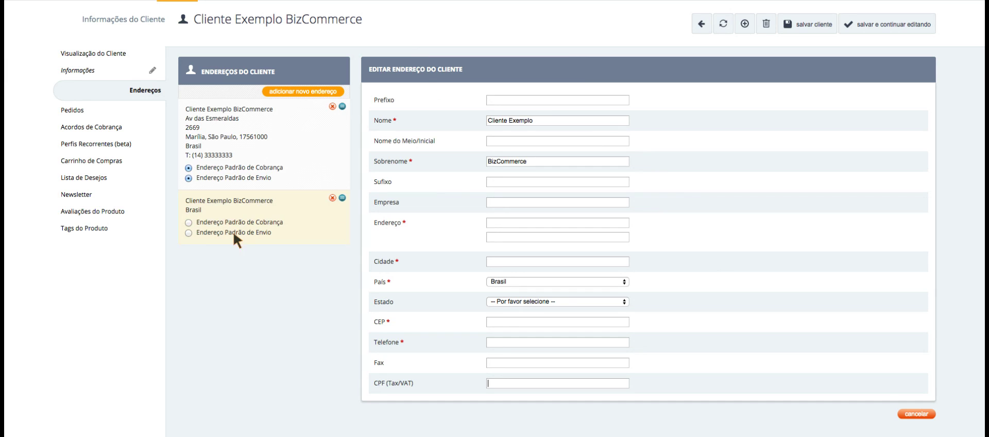
pyautogui.click(188, 232)
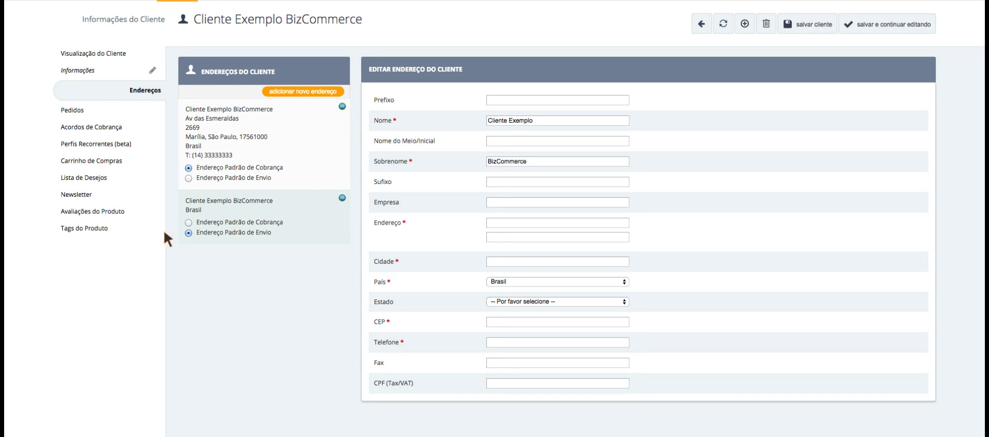
pyautogui.click(72, 109)
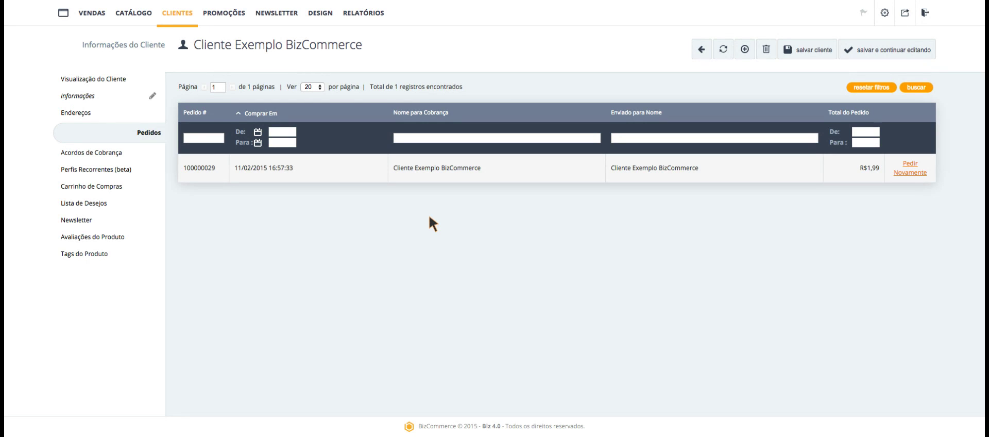
# Open the customer's Acordos de Cobrança tab, which lists no billing agreements.
pyautogui.click(94, 150)
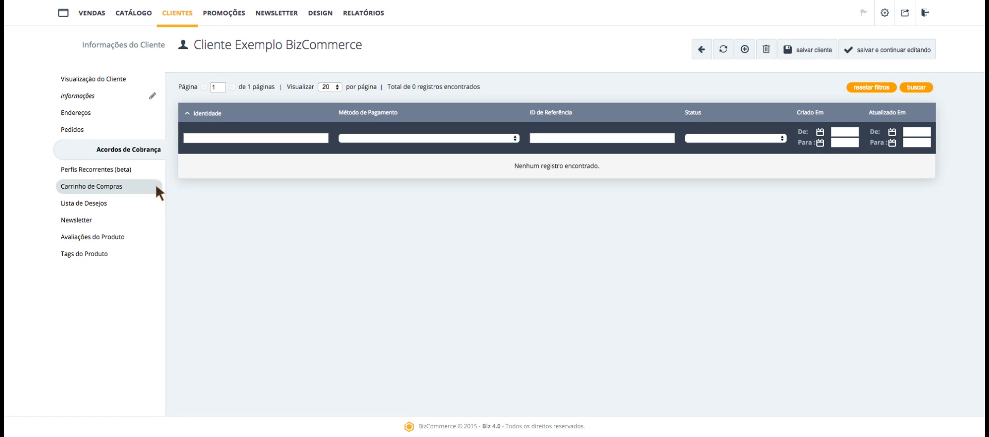
# Open the customer's Perfis Recorrentes (beta) tab, which lists no recurring profiles.
pyautogui.click(119, 169)
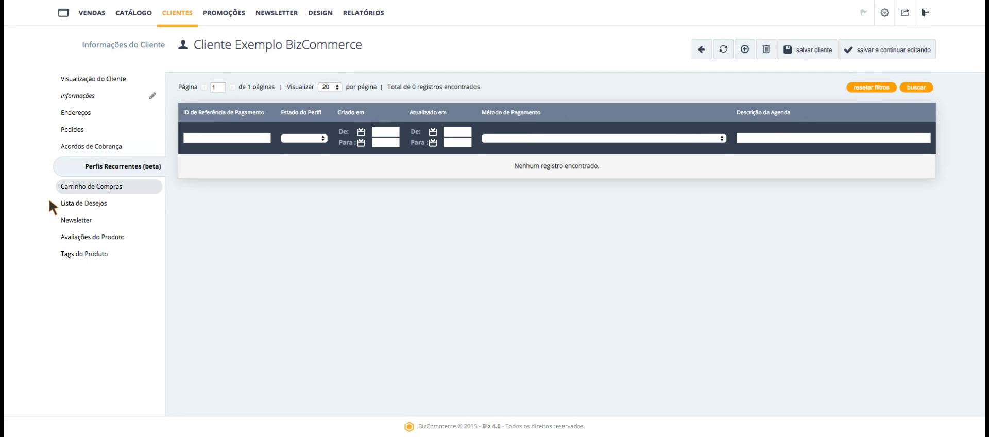